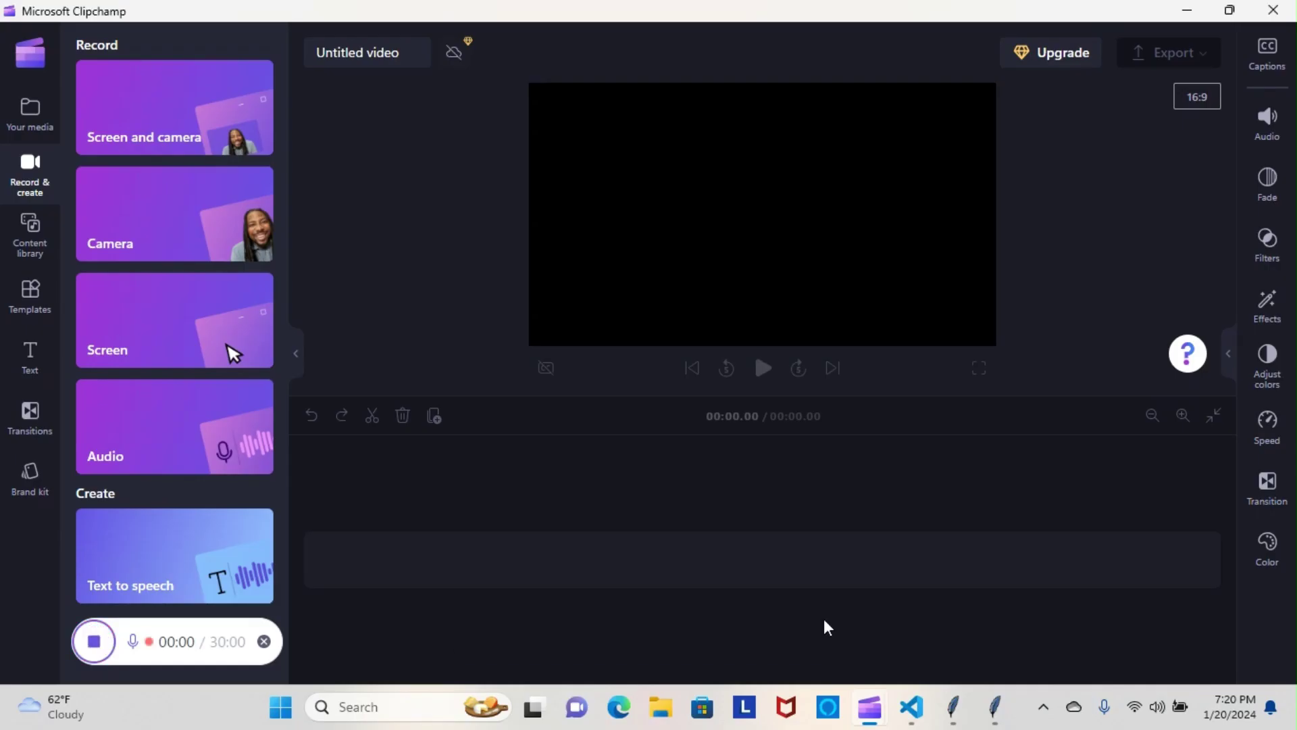
Minimize the Clipchamp window so the desktop shows during the recording.
left_click(1186, 14)
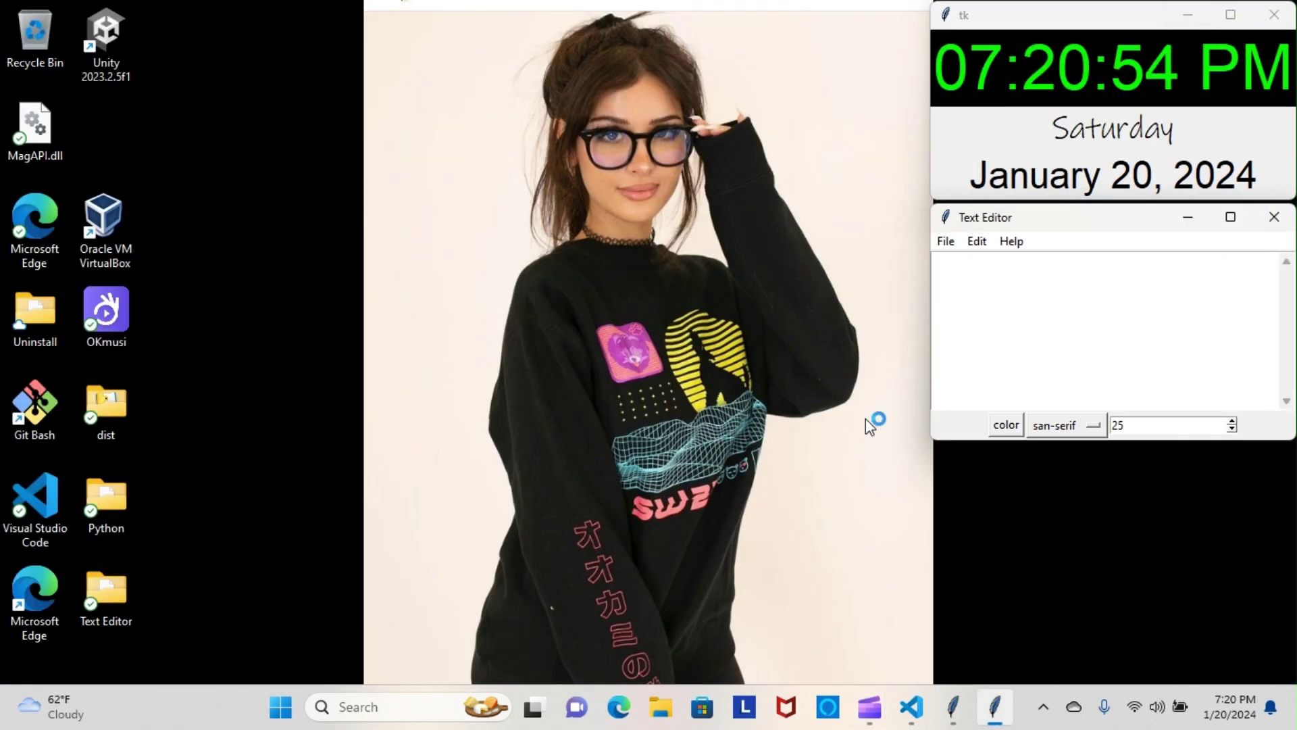
Bring the VS Code window with the Shottaz project to the front from the taskbar.
left_click(913, 707)
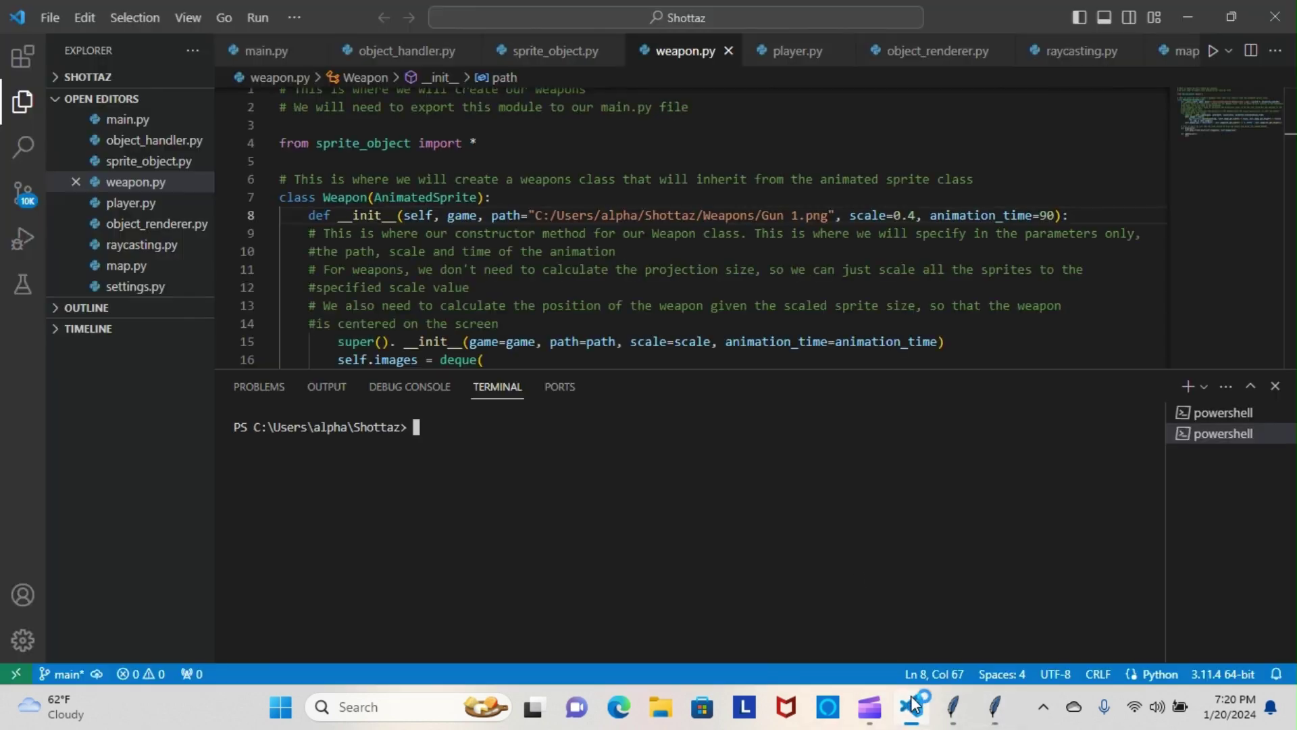